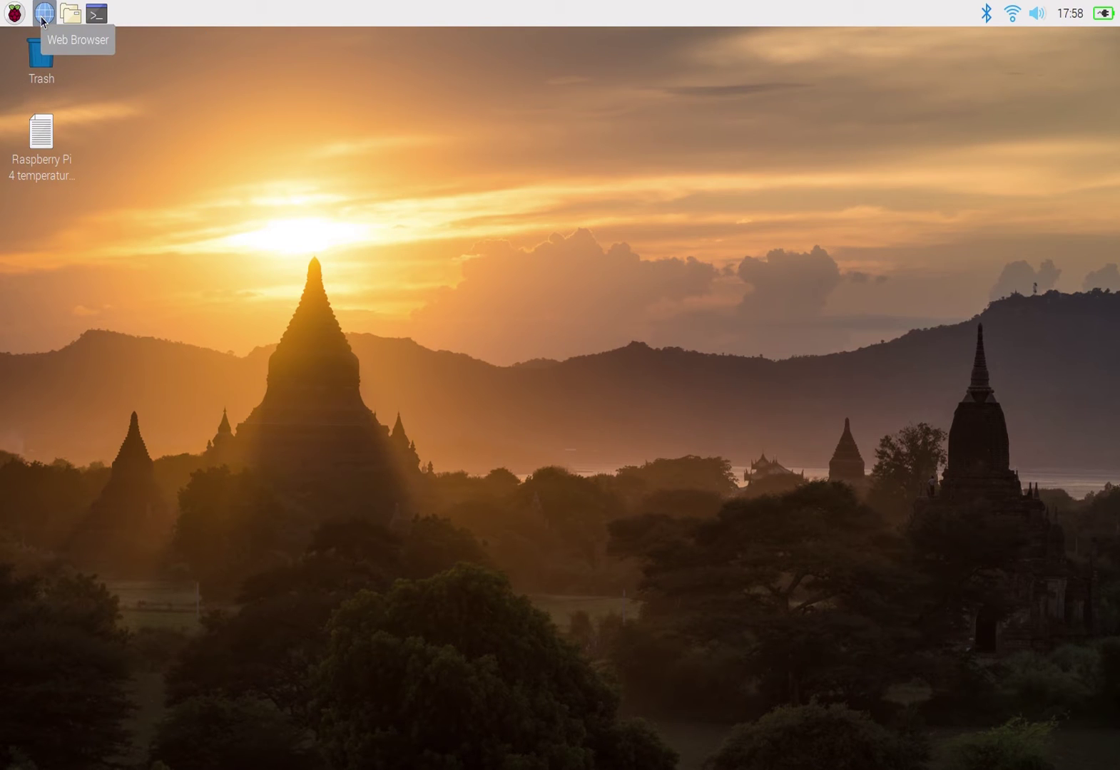
# Open the firmware notes in Mousepad, highlight the subject line, and launch Chromium
pyautogui.doubleClick(46, 137)
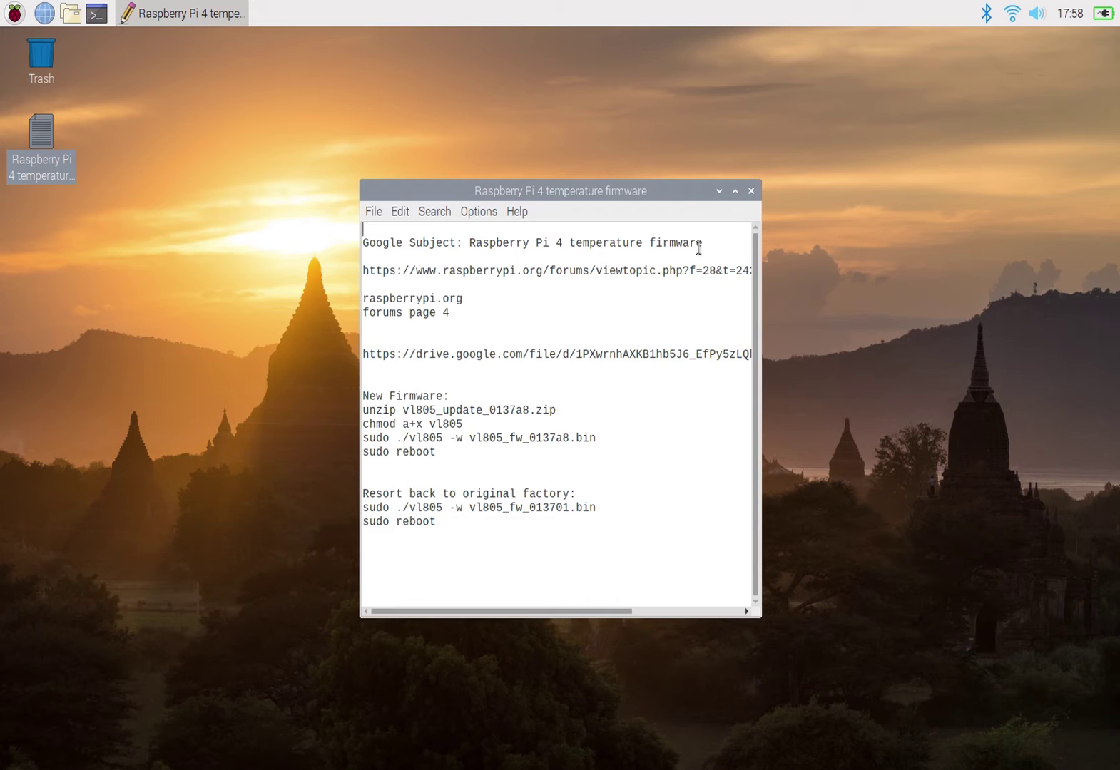
pyautogui.moveTo(700, 244); pyautogui.dragTo(469, 242)
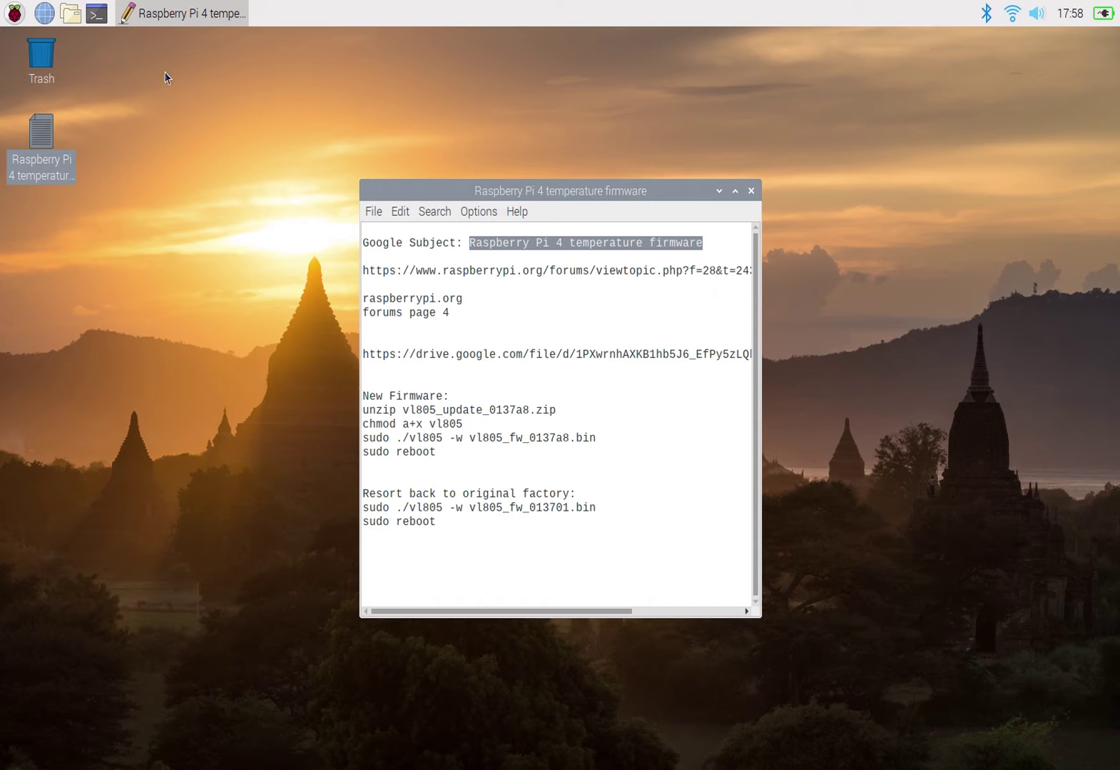
pyautogui.click(43, 13)
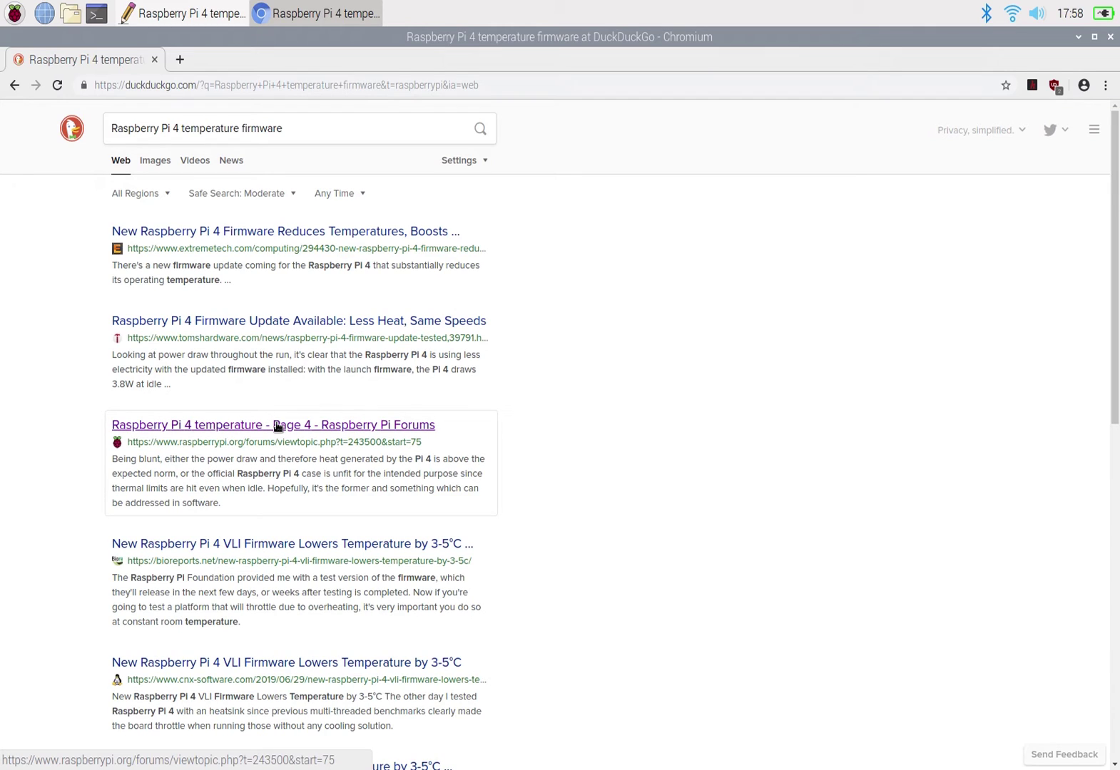
# Open the Raspberry Pi 4 temperature thread on the Raspberry Pi Forums
pyautogui.click(277, 425)
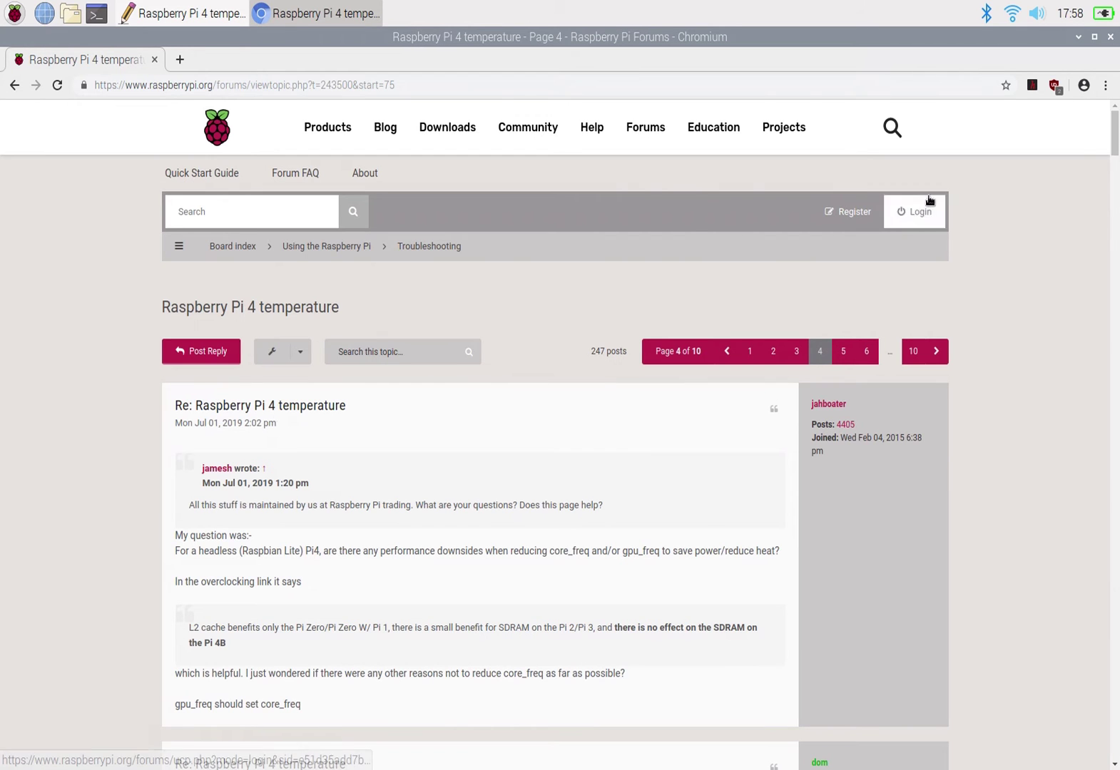
pyautogui.moveTo(1115, 134); pyautogui.dragTo(1112, 547)
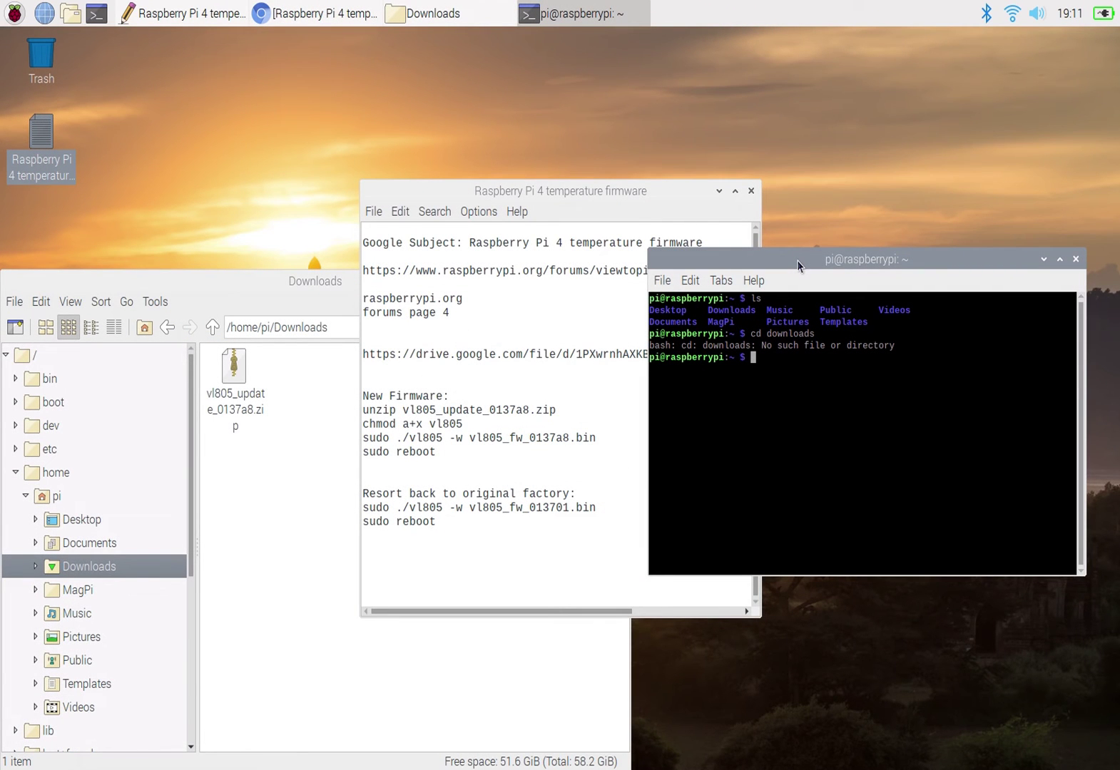
pyautogui.write('cd Dow')
pyautogui.write('n')
pyautogui.write('loads')
# Run cd Downloads in the terminal
pyautogui.press('Return')
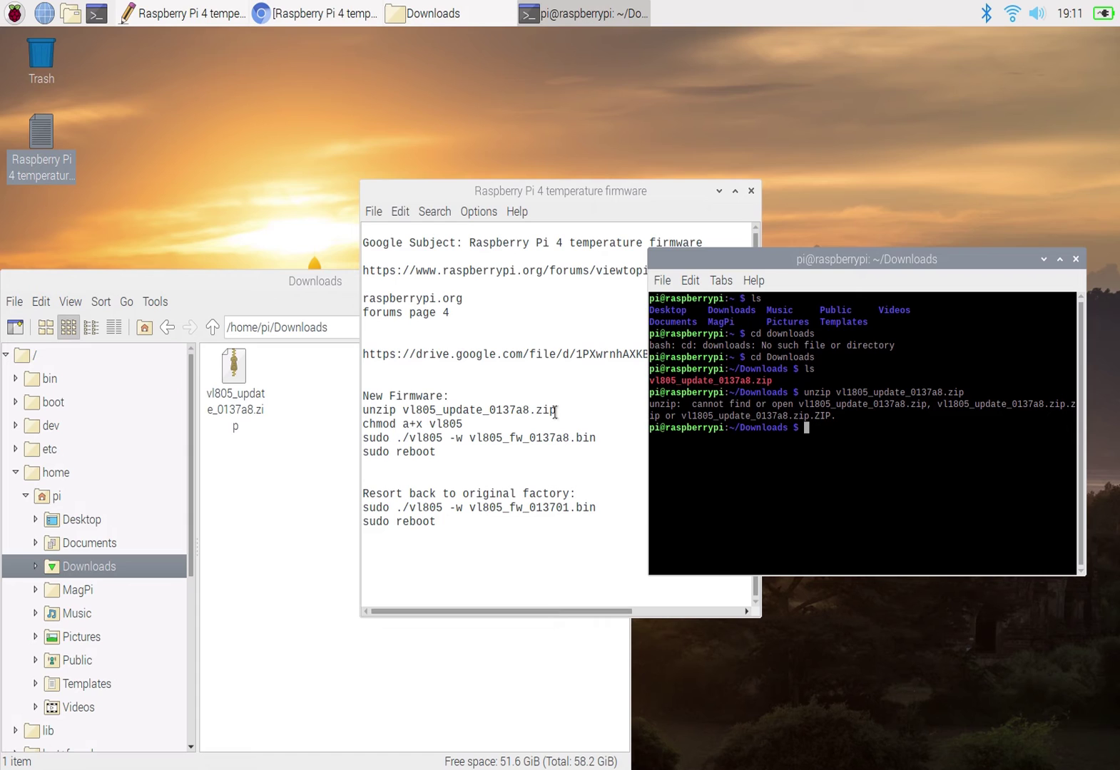
# Paste the unzip line for vl805_update_0137a8.zip from the notes into the terminal and run it
pyautogui.moveTo(554, 412); pyautogui.dragTo(340, 407)
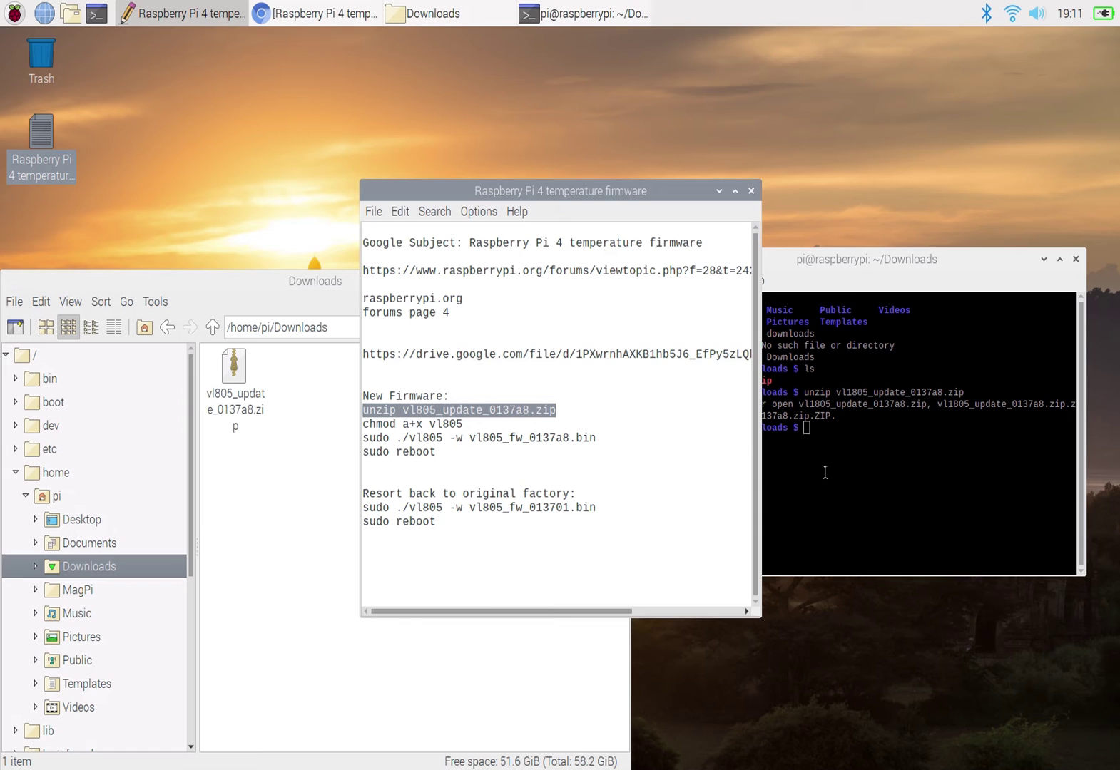
pyautogui.click(822, 442)
pyautogui.rightClick(823, 433)
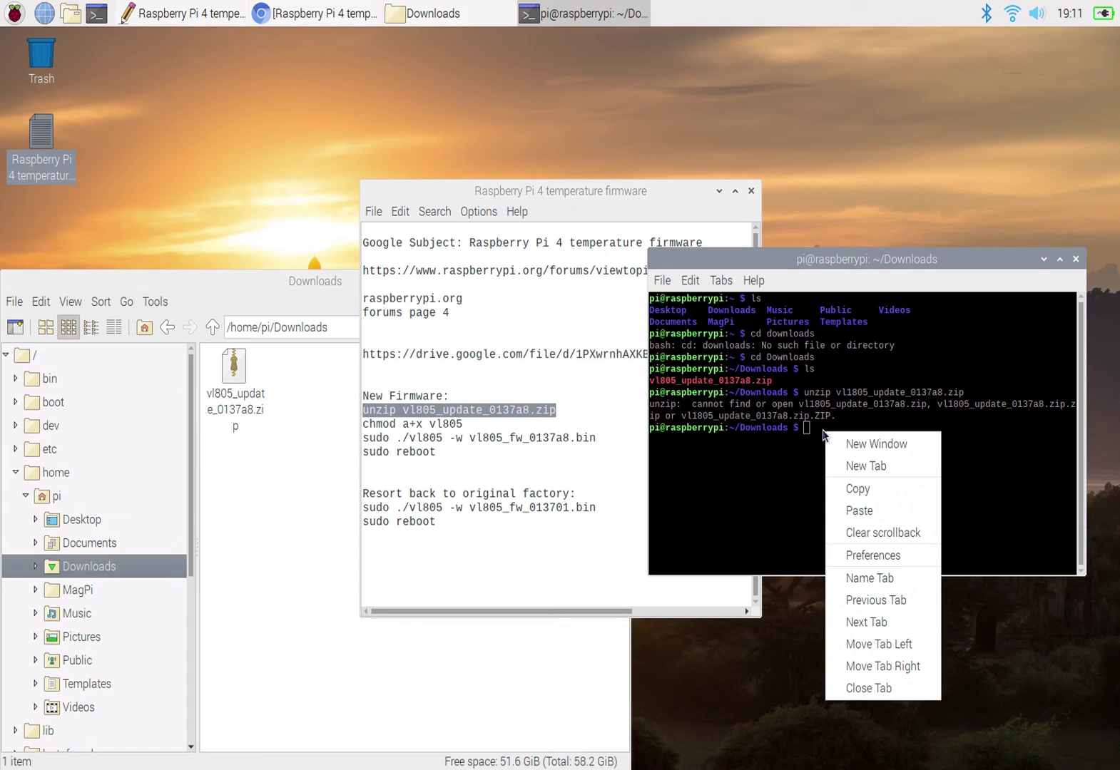
pyautogui.click(859, 510)
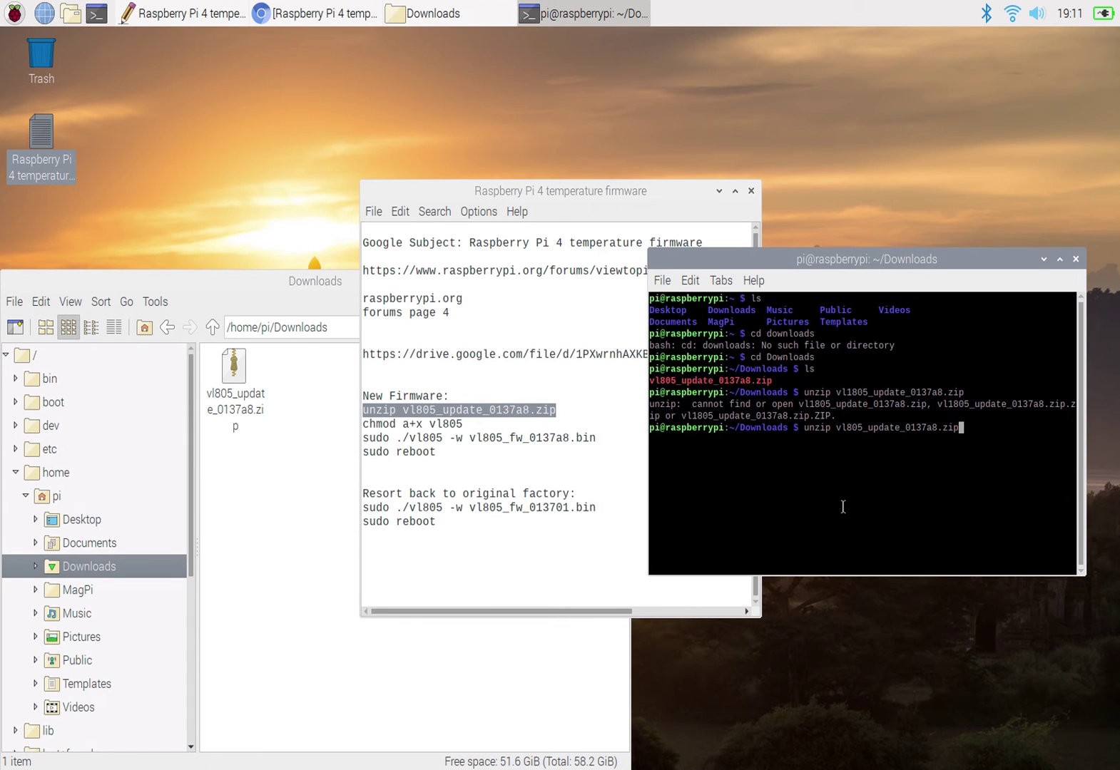
pyautogui.press('Return')
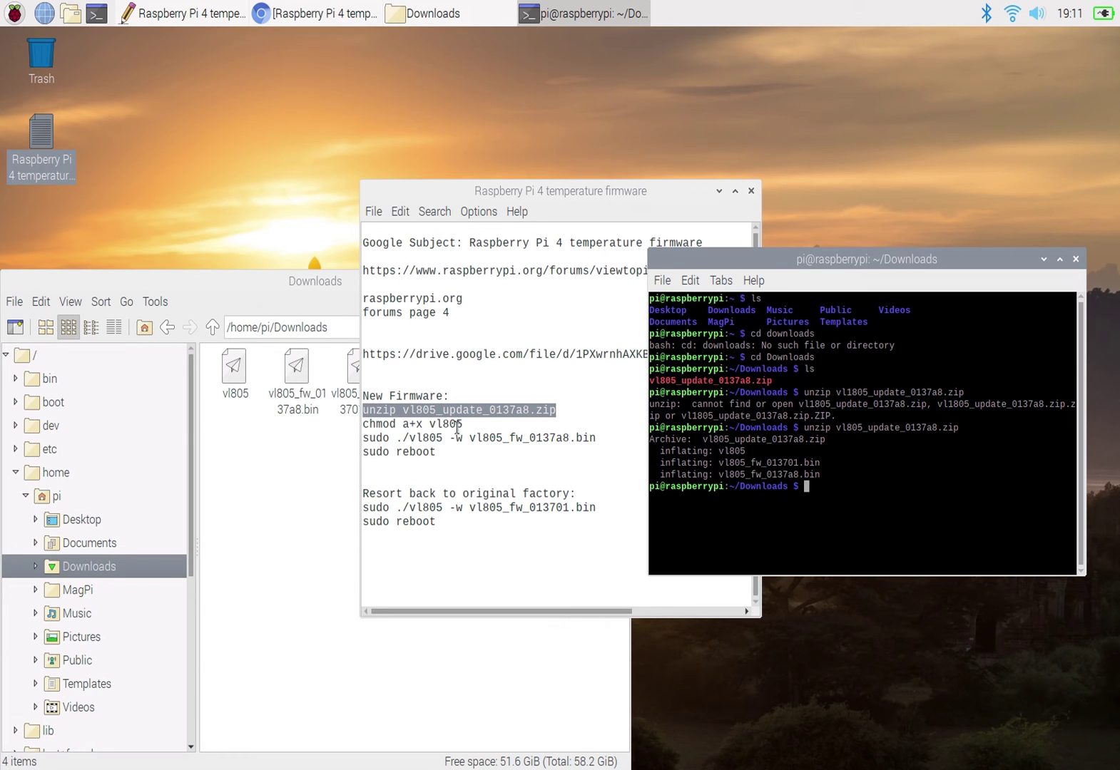
# Paste 'chmod a+x vl805' from the notes into the terminal and run it
pyautogui.moveTo(464, 425); pyautogui.dragTo(363, 423)
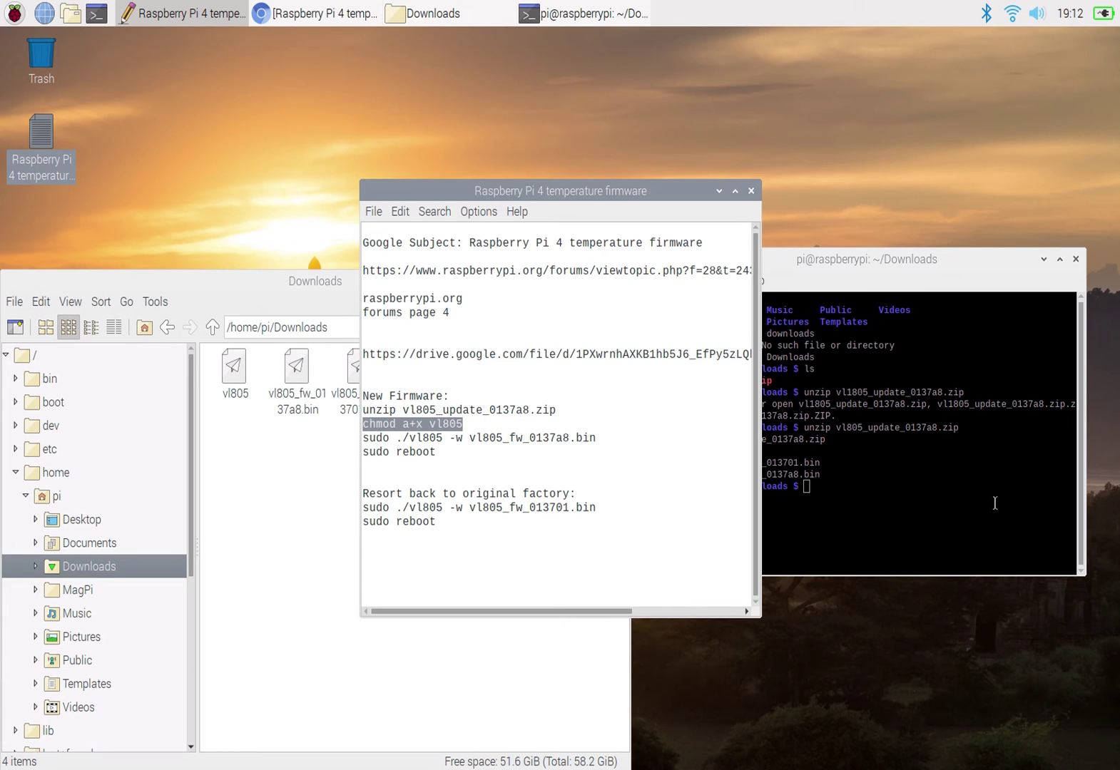
pyautogui.click(916, 498)
pyautogui.rightClick(896, 499)
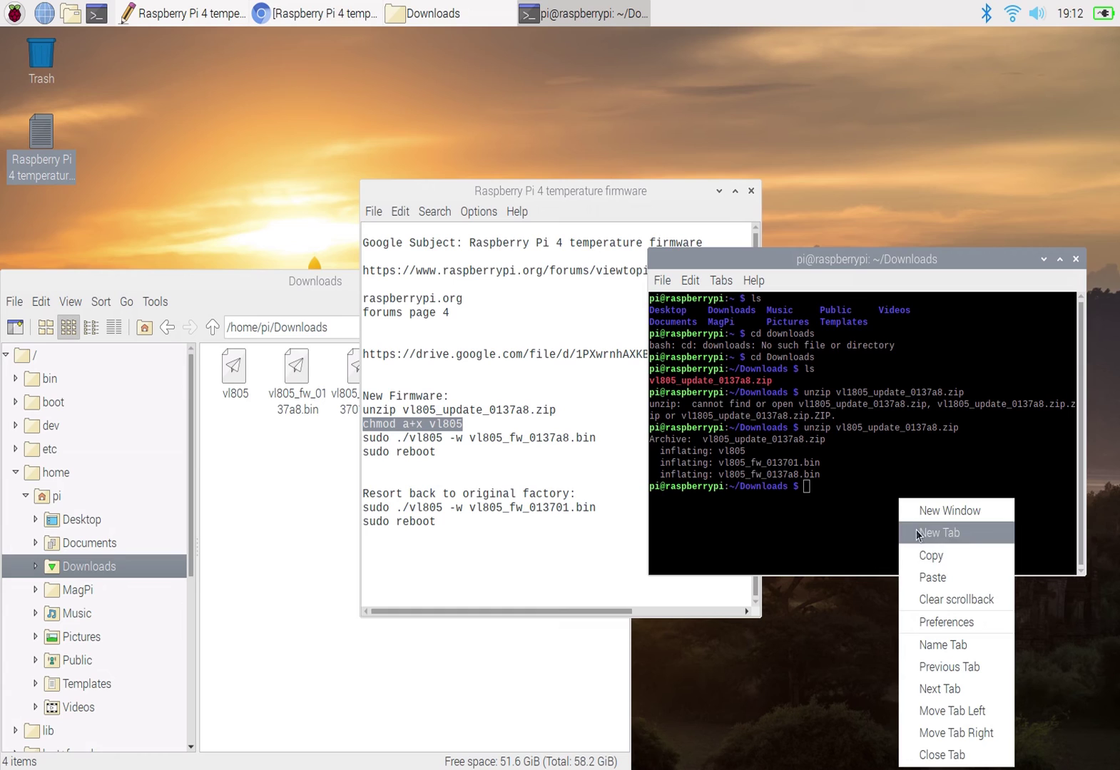
pyautogui.click(922, 579)
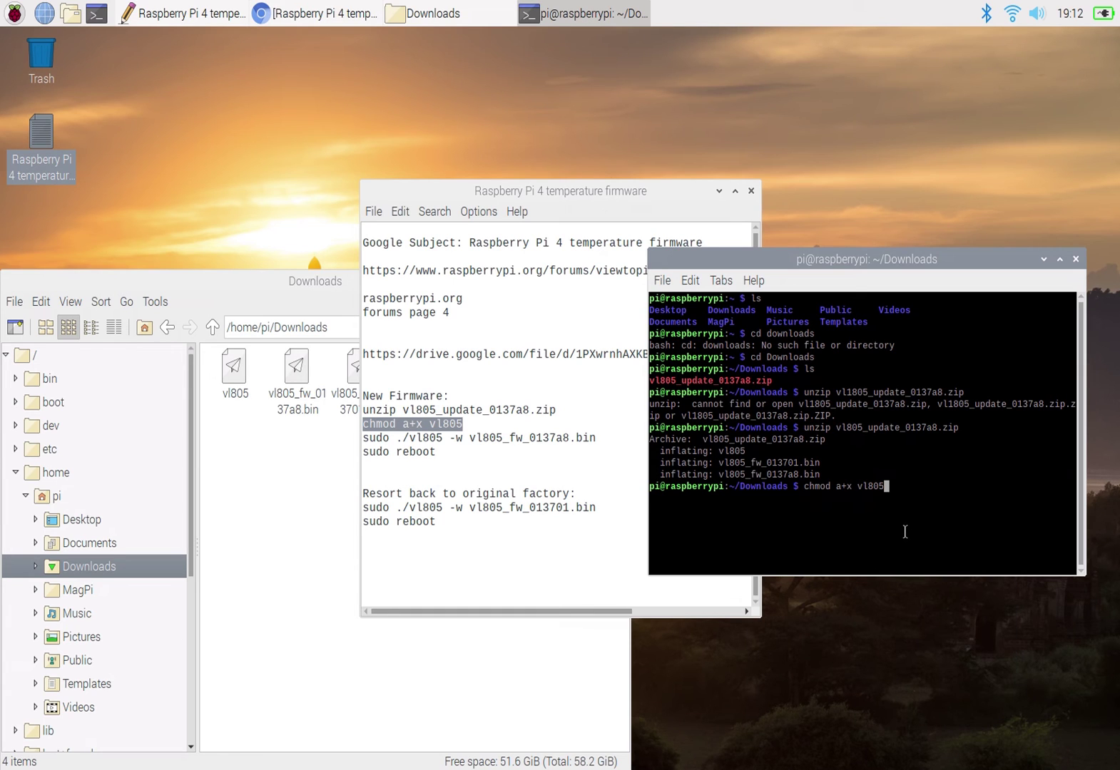
pyautogui.press('Return')
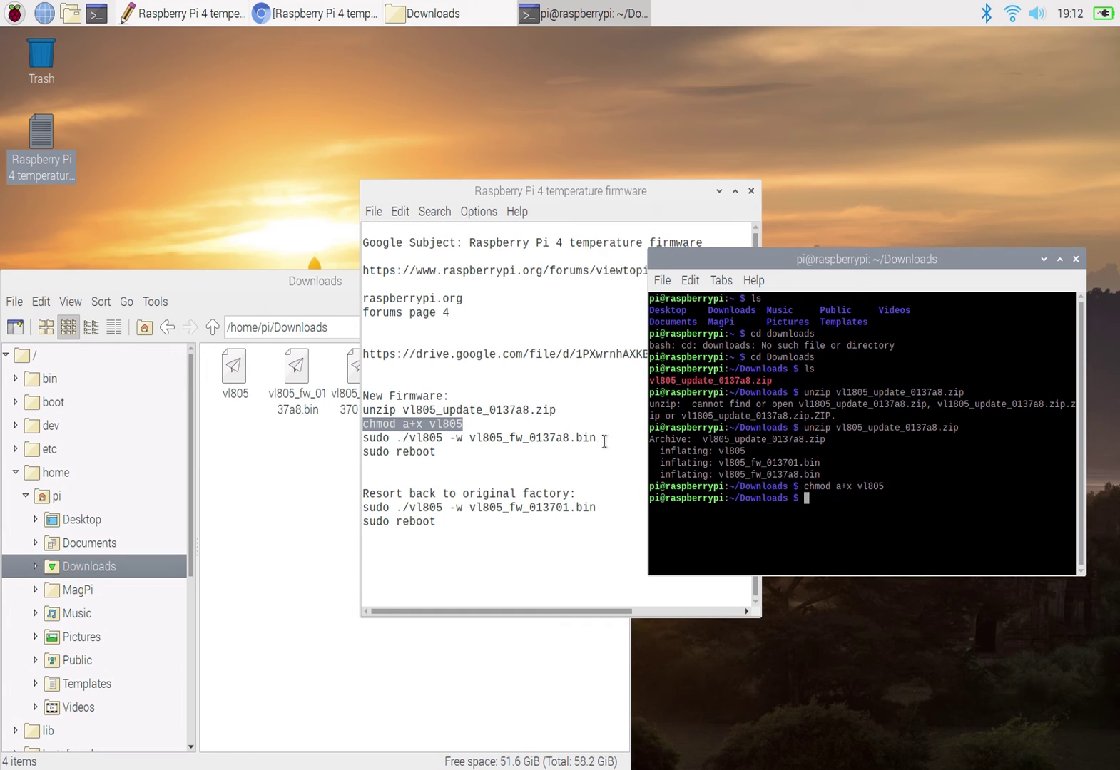
# Paste 'sudo ./vl805 -w vl805_fw_0137a8.bin' from the notes into the terminal and run it
pyautogui.moveTo(603, 438); pyautogui.dragTo(352, 442)
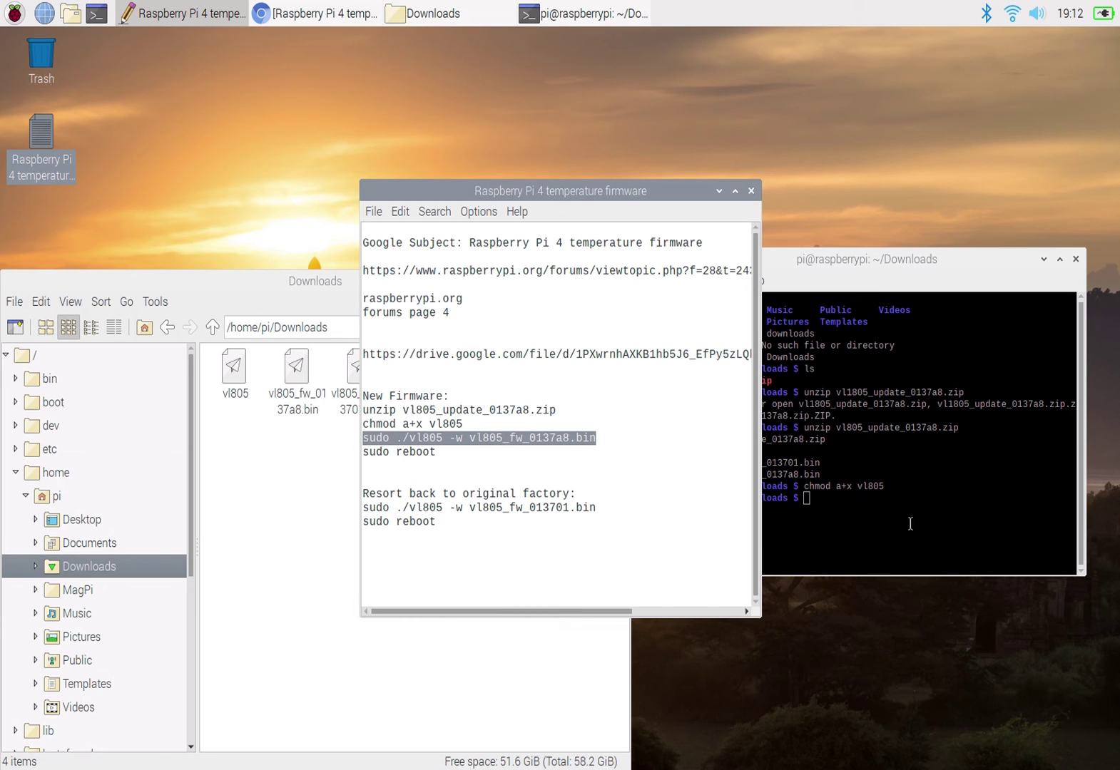
pyautogui.click(902, 499)
pyautogui.rightClick(903, 499)
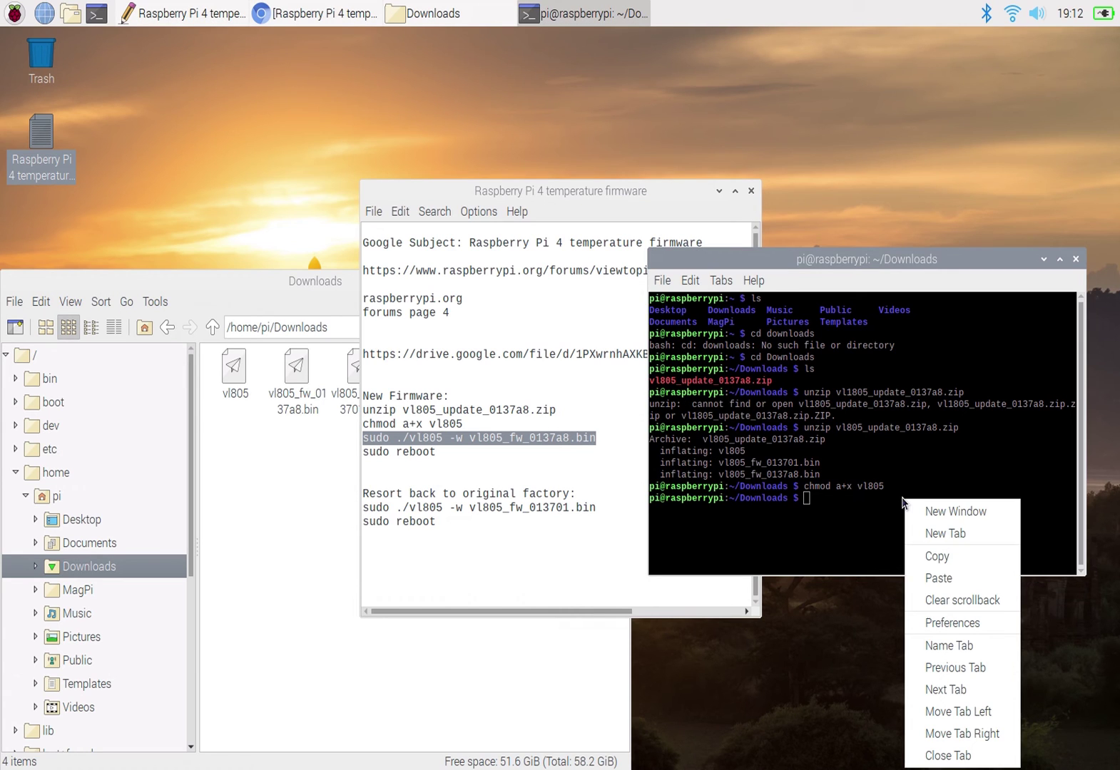
pyautogui.click(920, 576)
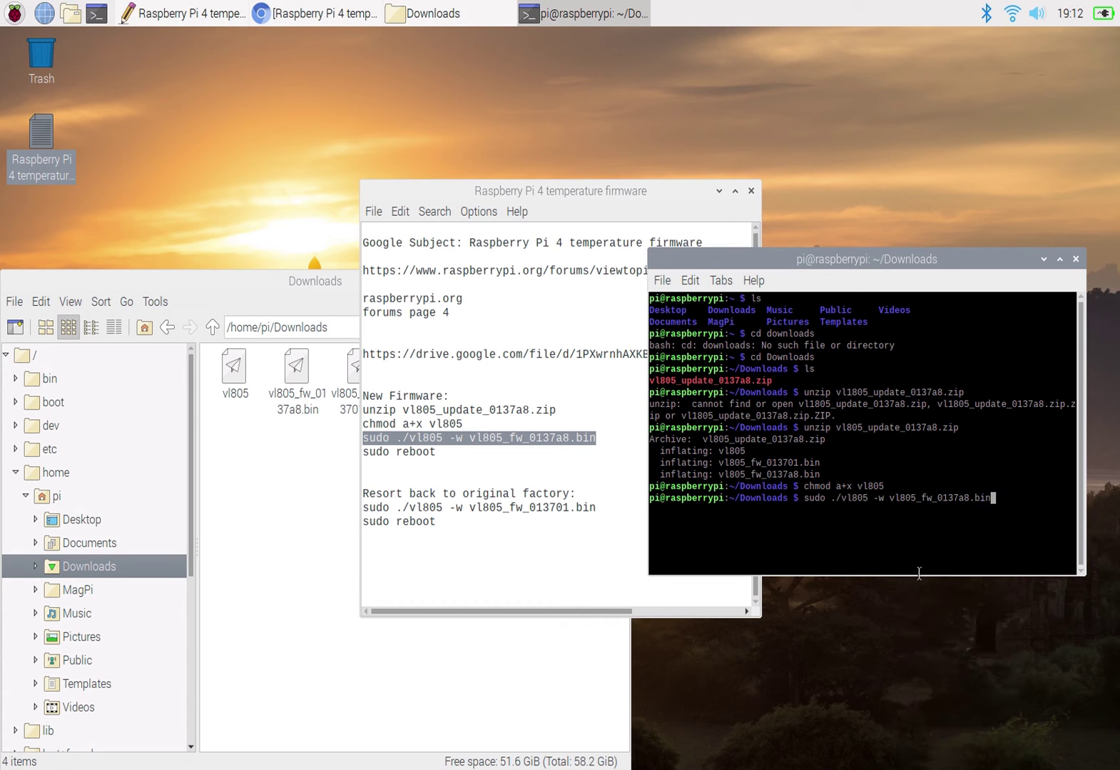
pyautogui.press('Return')
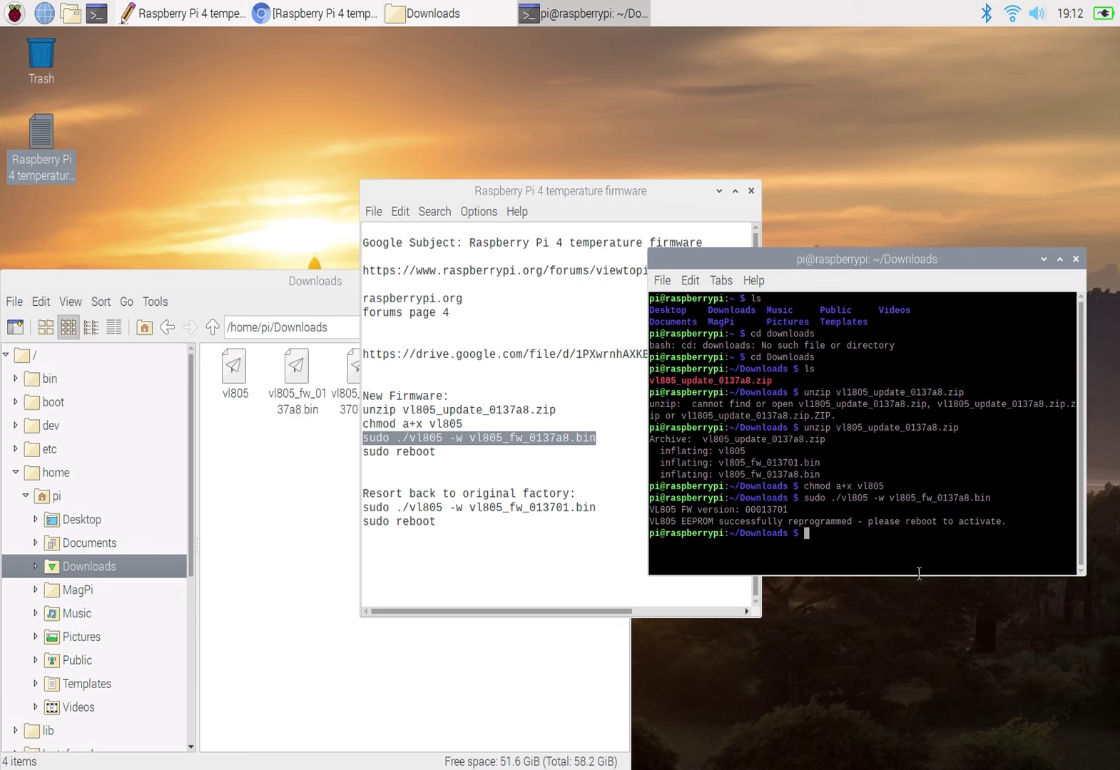
pyautogui.write('sudo reboot')
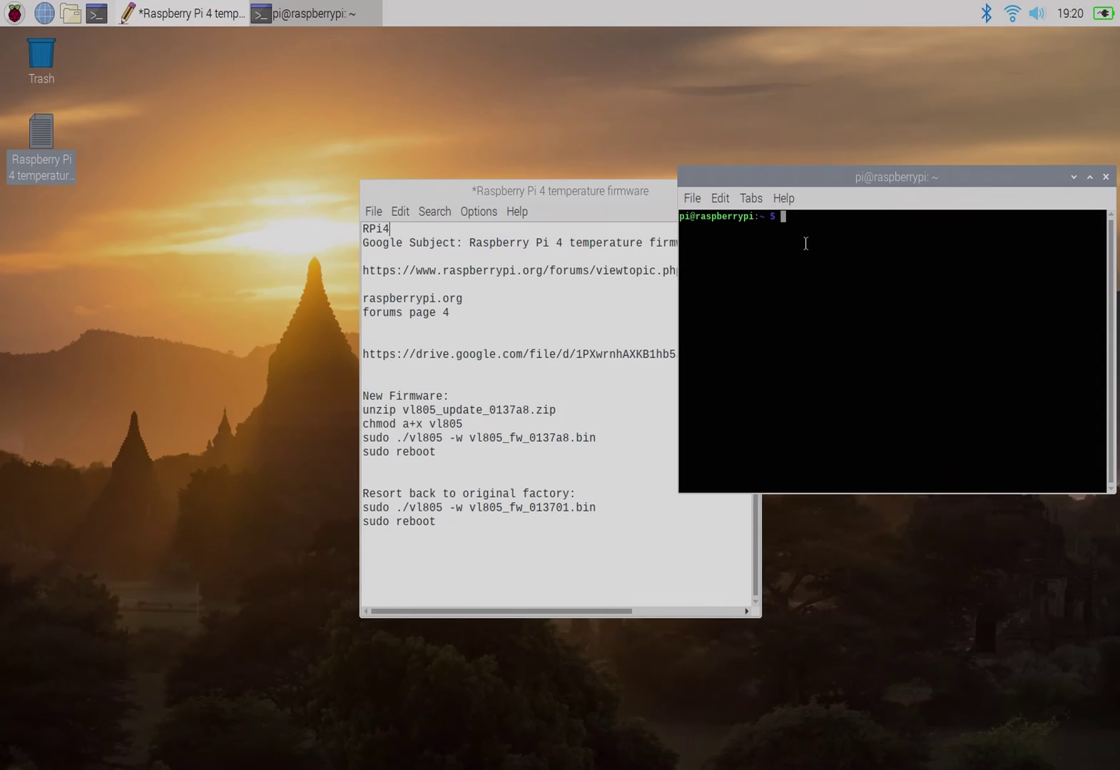
pyautogui.write('cd D')
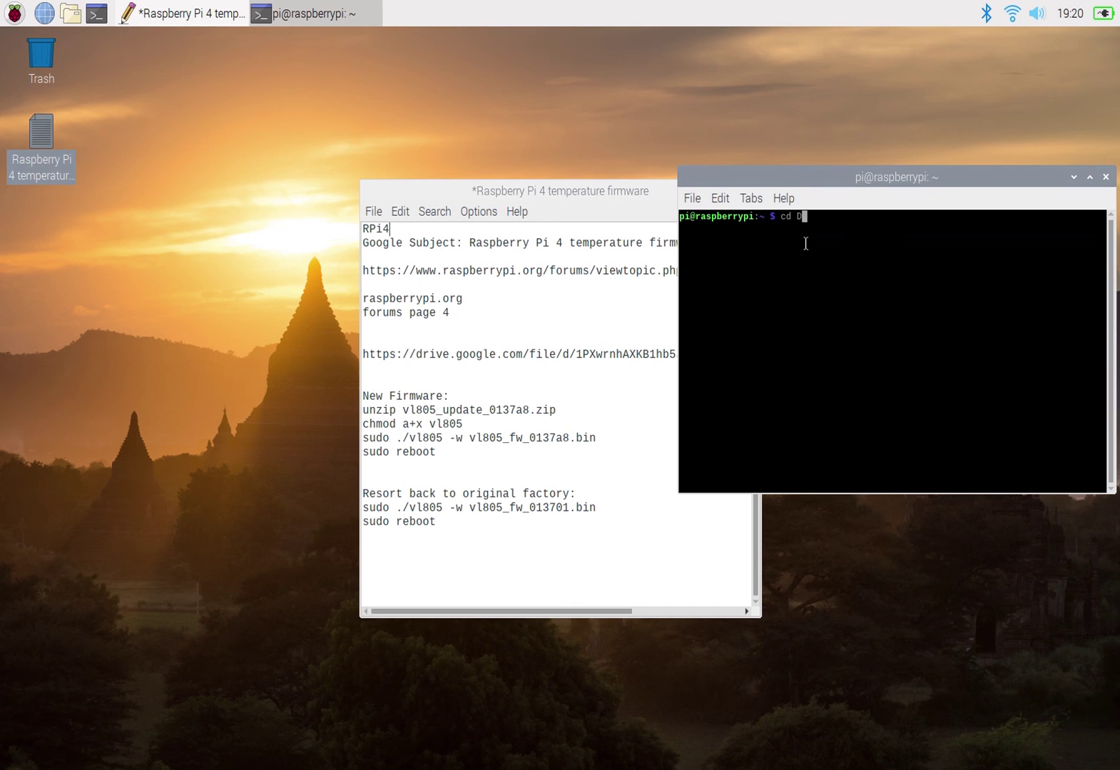
pyautogui.write('ownloads')
# In the new terminal, run cd Downloads and then ls
pyautogui.press('Return')
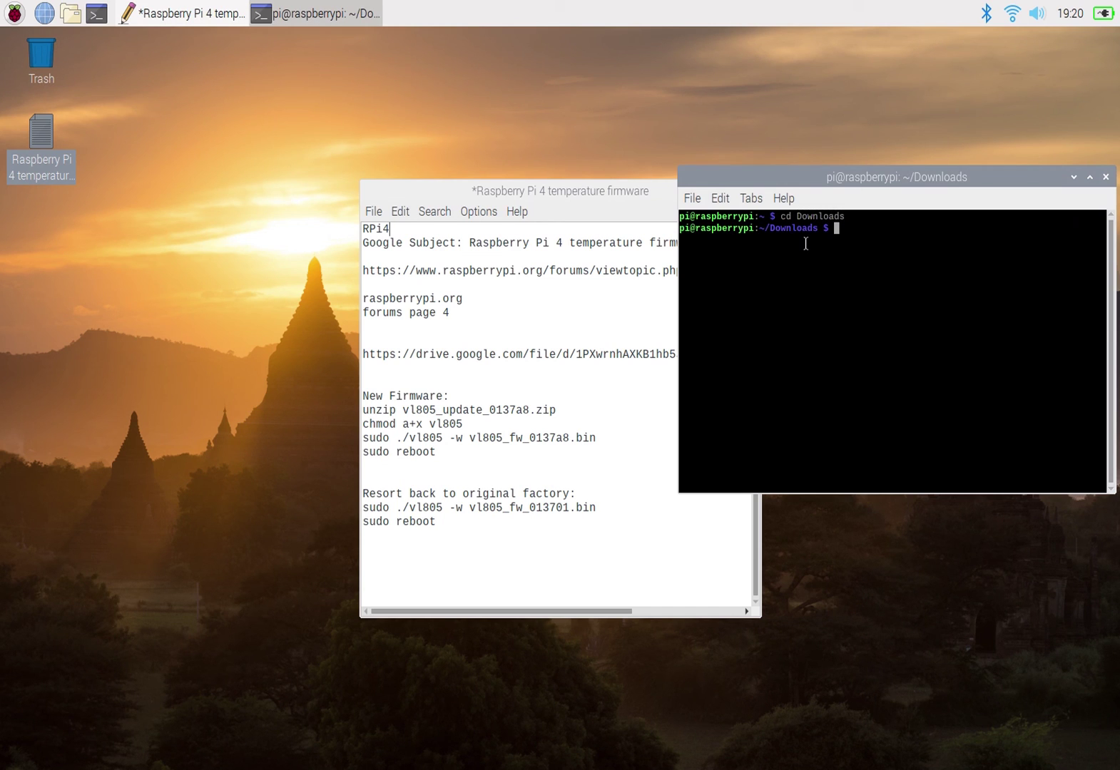
pyautogui.write('ls')
pyautogui.press('Return')
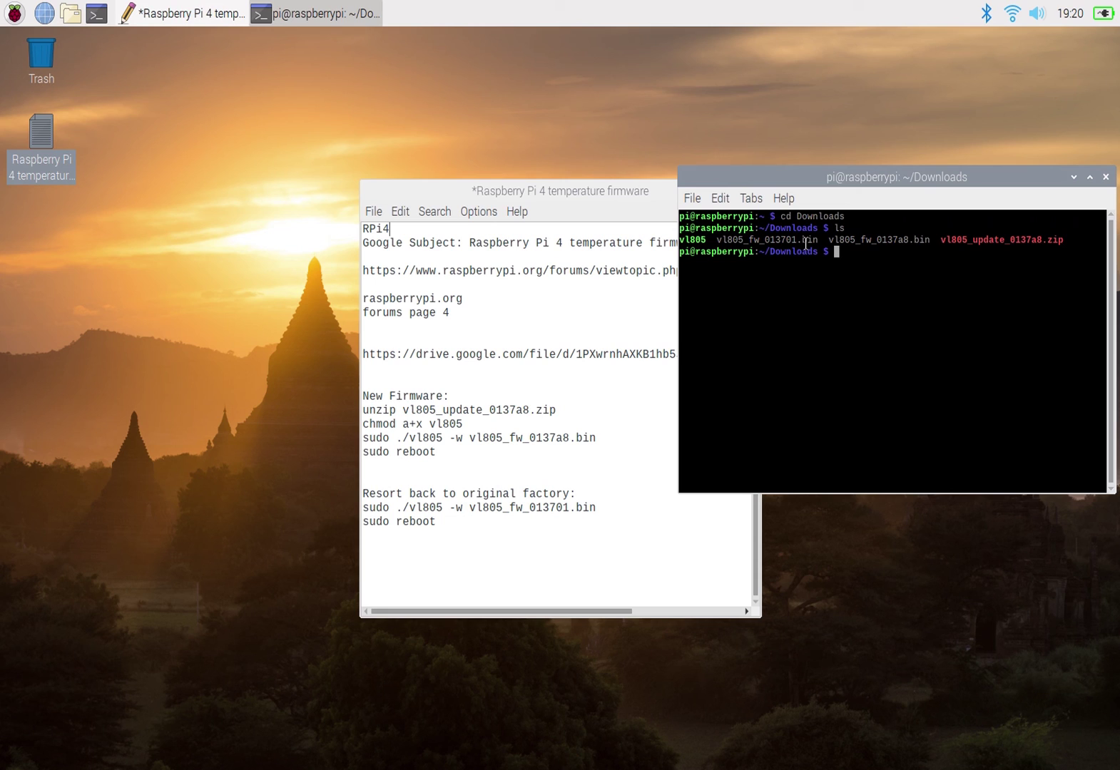
pyautogui.write('sudo ./vl805')
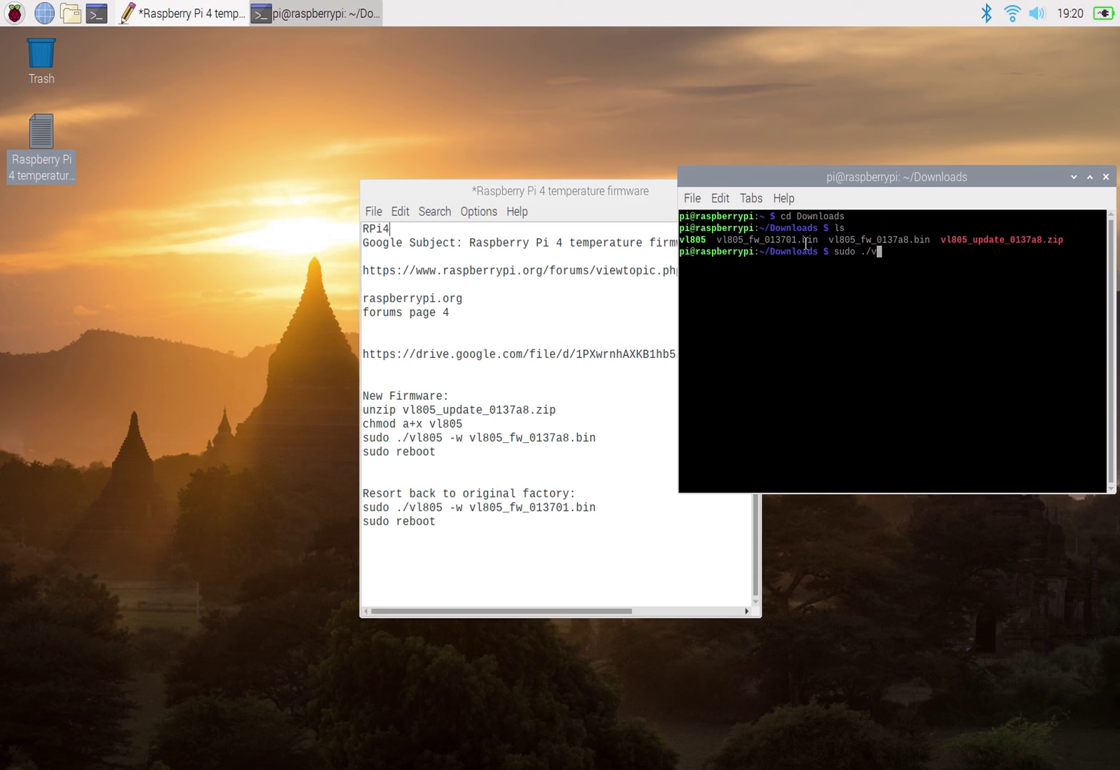